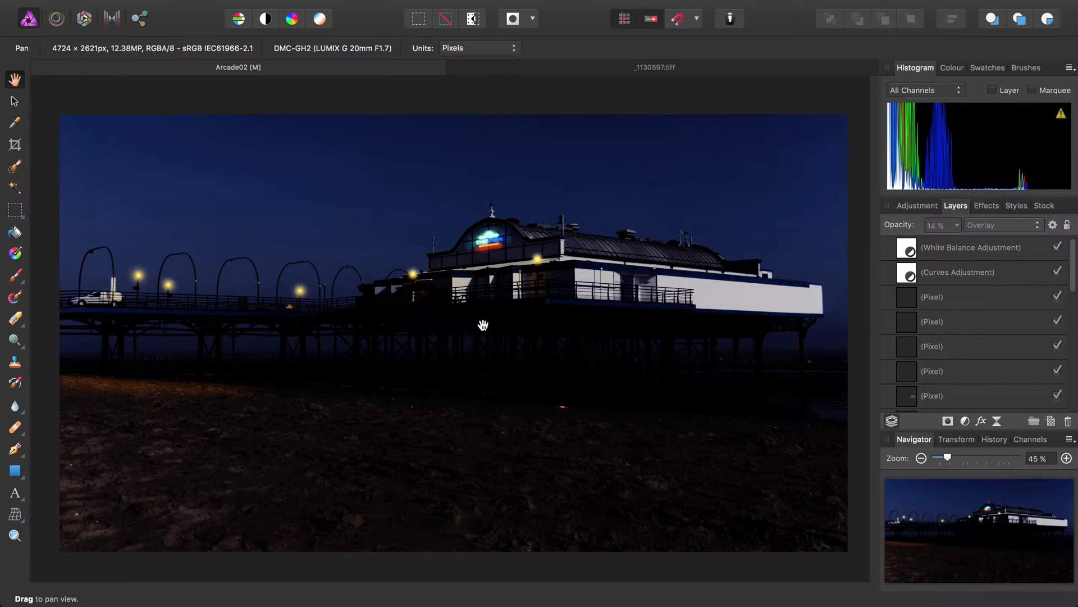
# Check the Save History With Document option for the Arcade02 pier document
pyautogui.moveTo(329, 2)
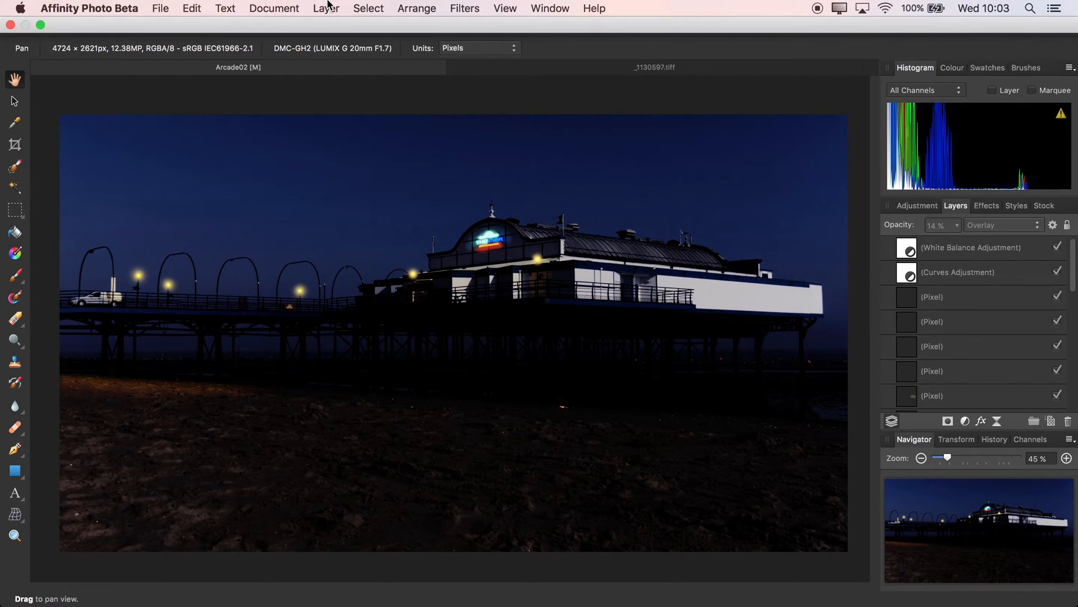
pyautogui.click(167, 10)
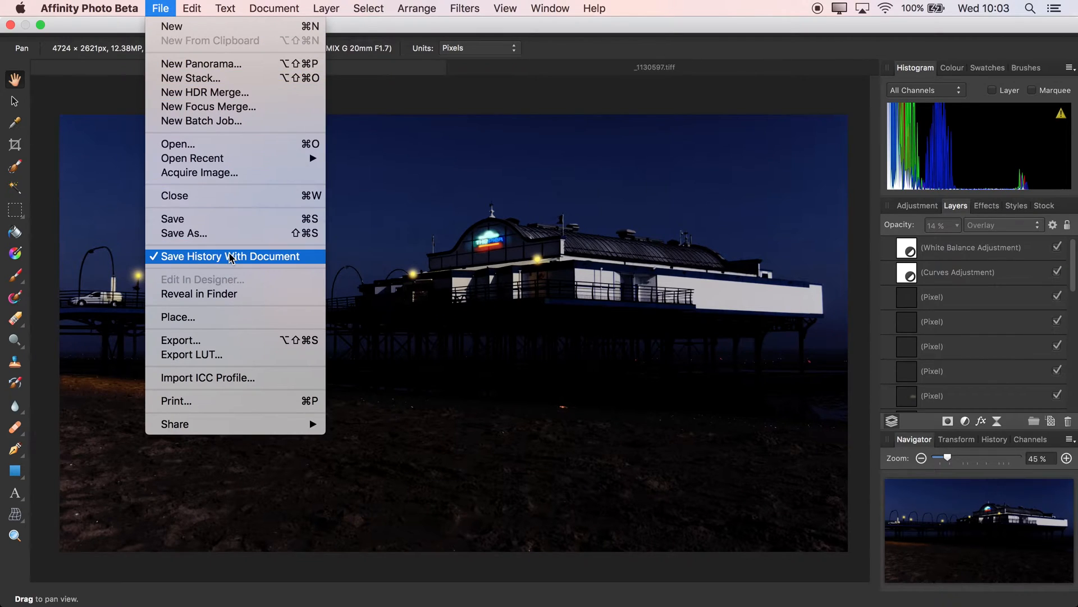
pyautogui.click(169, 262)
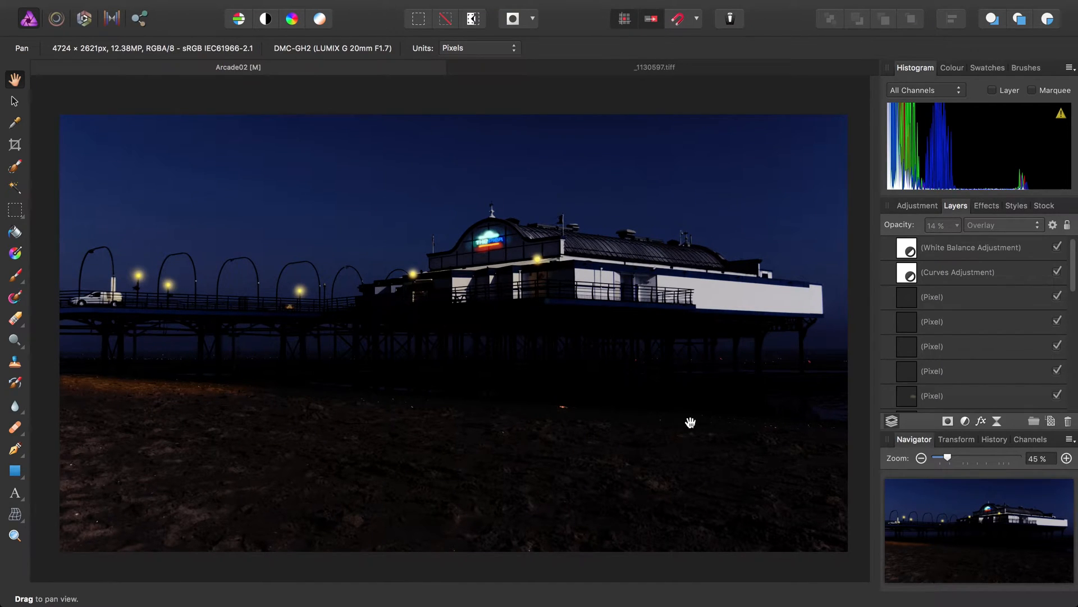
# Scrub the pier document's saved edit history back to the original daylight photo and forward again to the final edit
pyautogui.click(995, 439)
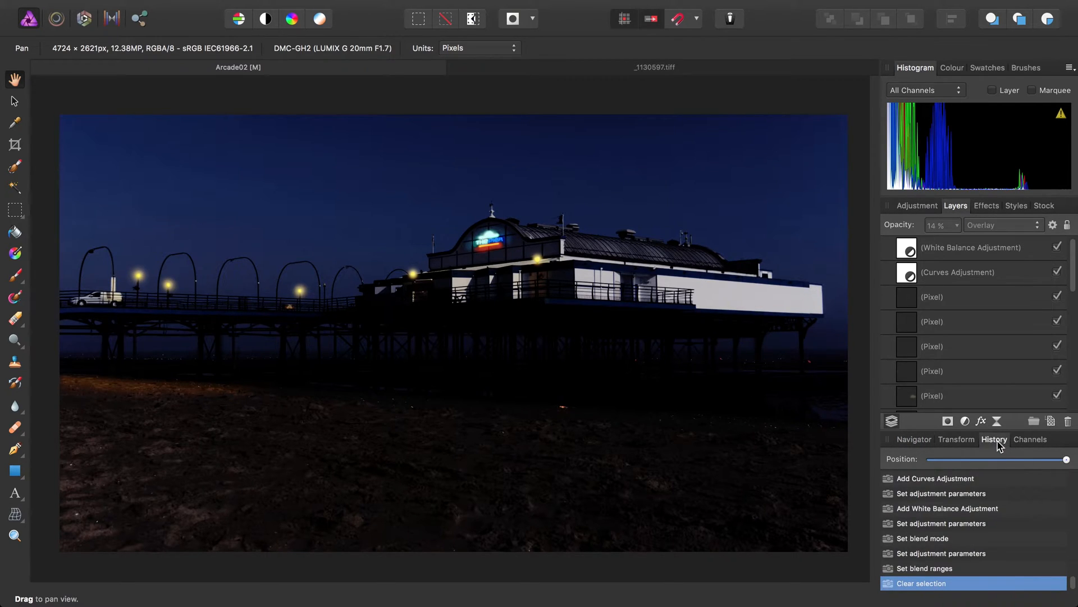
pyautogui.moveTo(1073, 582)
pyautogui.mouseDown()
pyautogui.moveTo(1070, 483)
pyautogui.moveTo(1073, 581)
pyautogui.mouseUp()
pyautogui.moveTo(1066, 459); pyautogui.dragTo(930, 459)
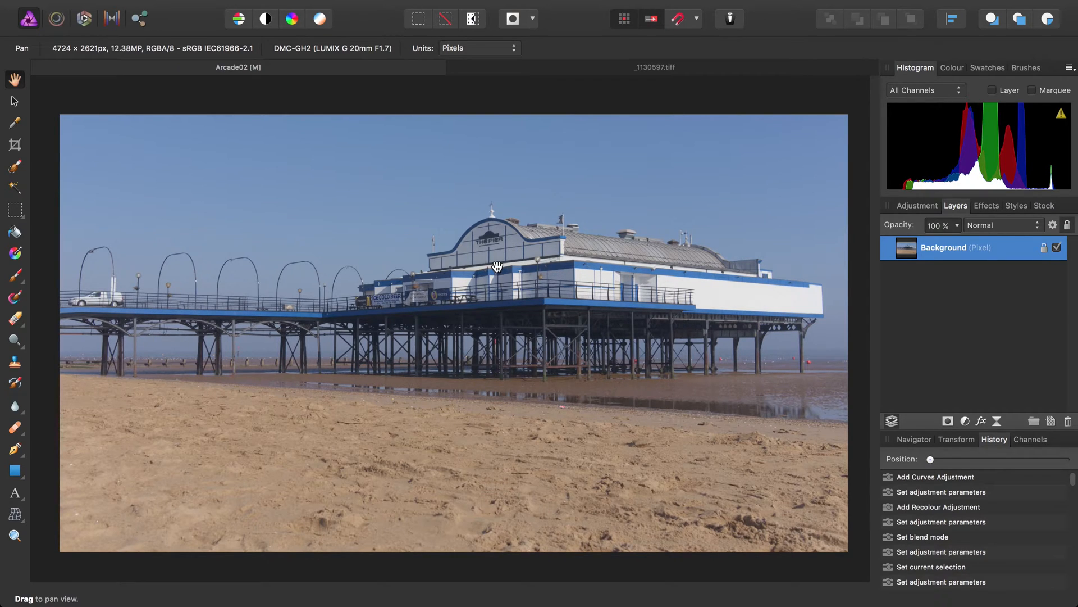
pyautogui.moveTo(931, 460); pyautogui.dragTo(1067, 466)
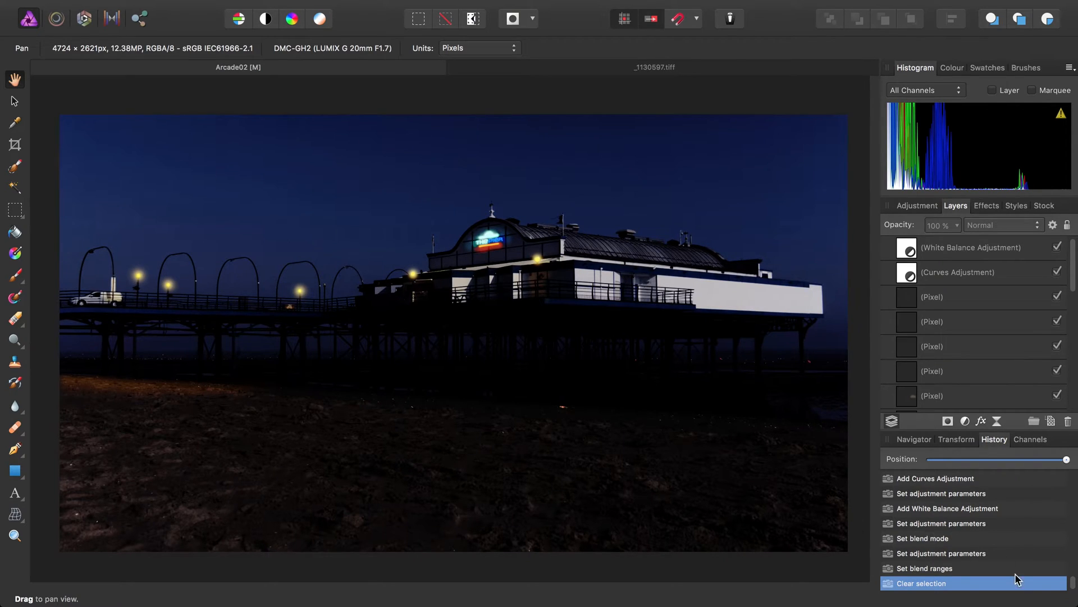
# Switch to the _1130597.tiff church photo and enable saving history with the document, accepting the warning
pyautogui.click(598, 68)
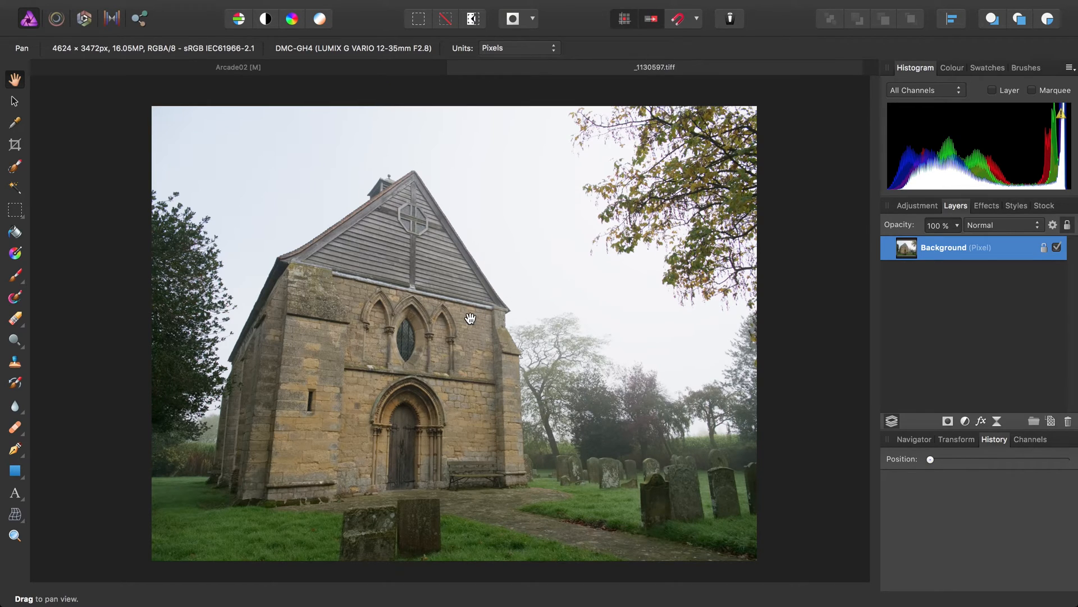
pyautogui.moveTo(259, 4)
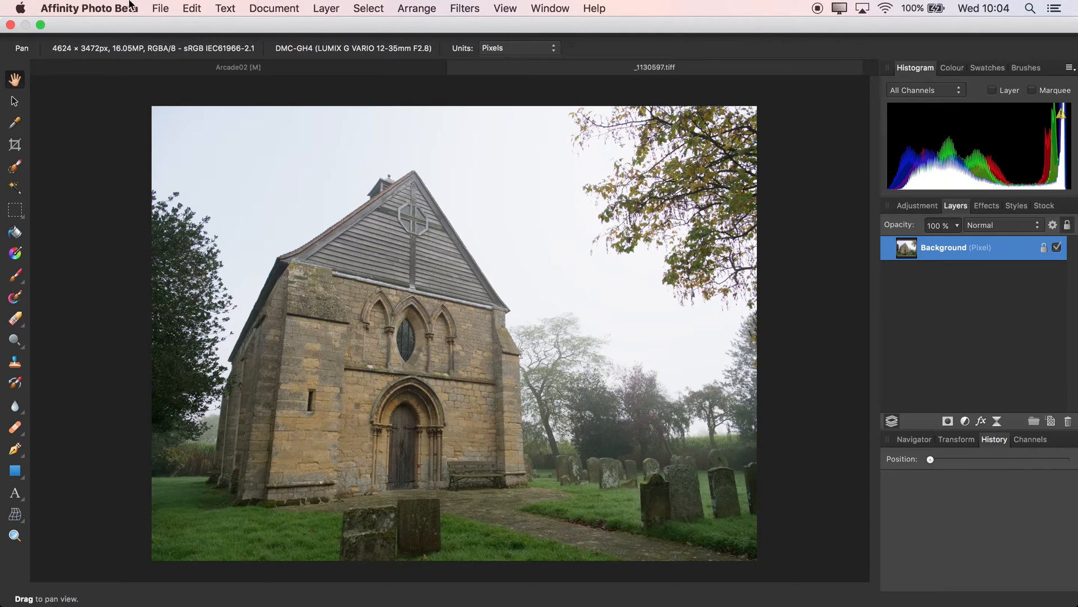
pyautogui.click(159, 7)
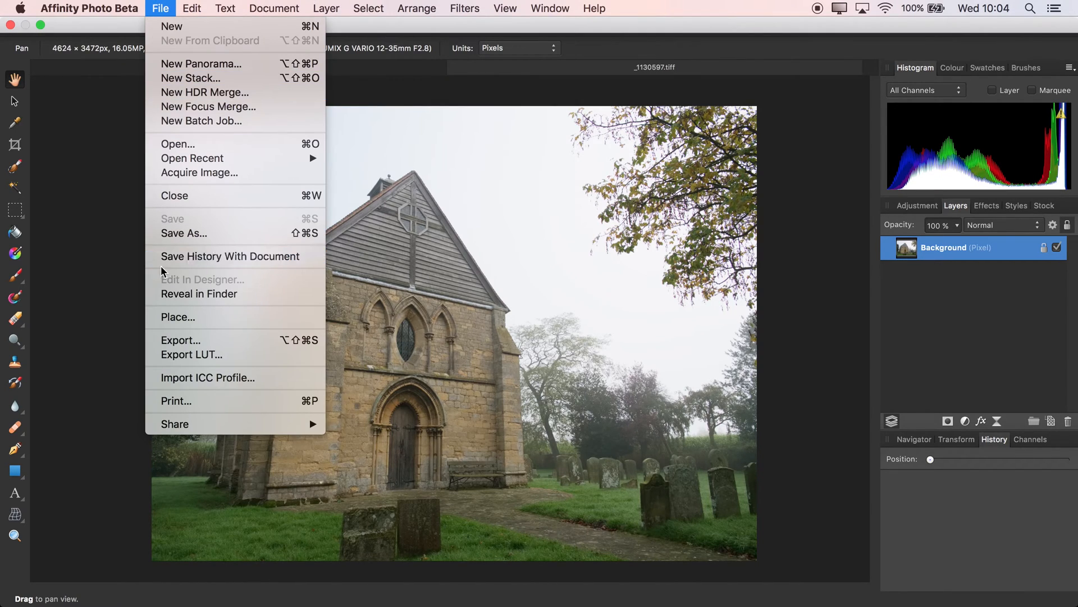
pyautogui.click(193, 259)
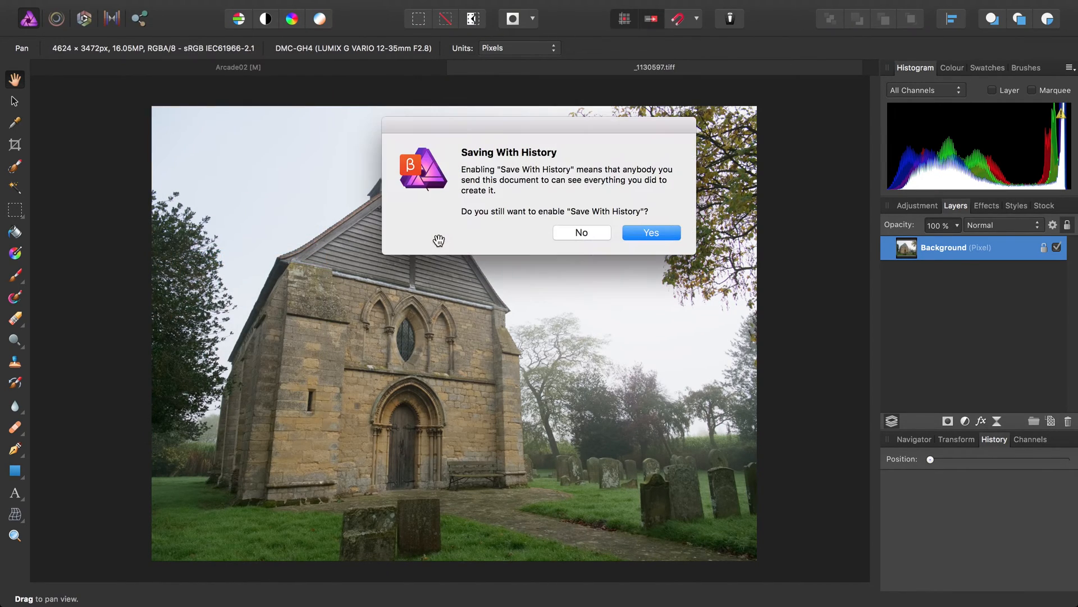
pyautogui.click(661, 236)
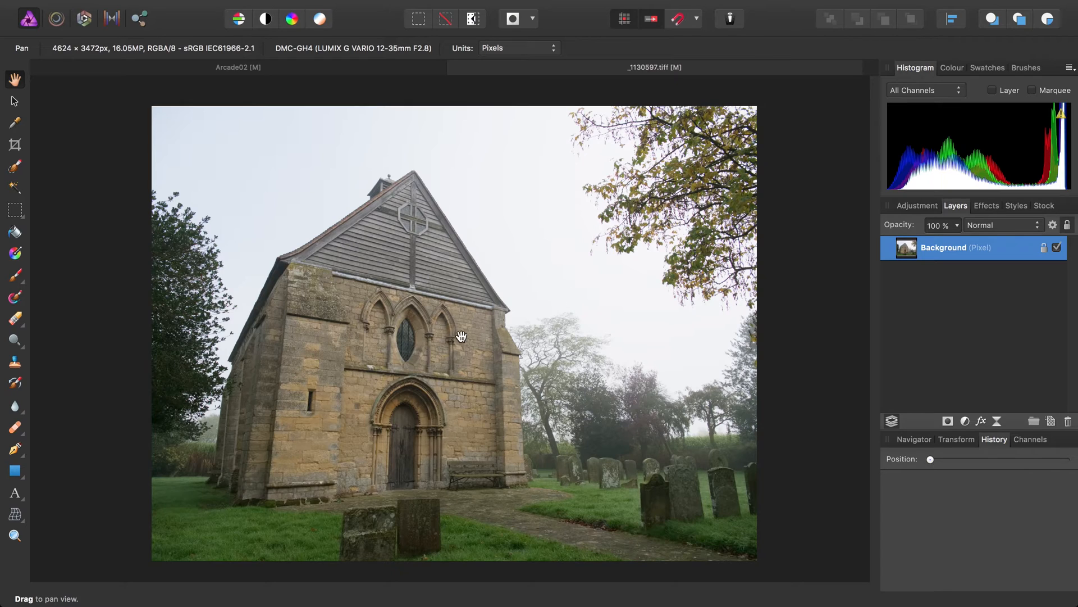
# Remove the overhanging autumn branches and the leftover speck at the sky's right edge with an enlarged Inpainting Brush
pyautogui.click(26, 432)
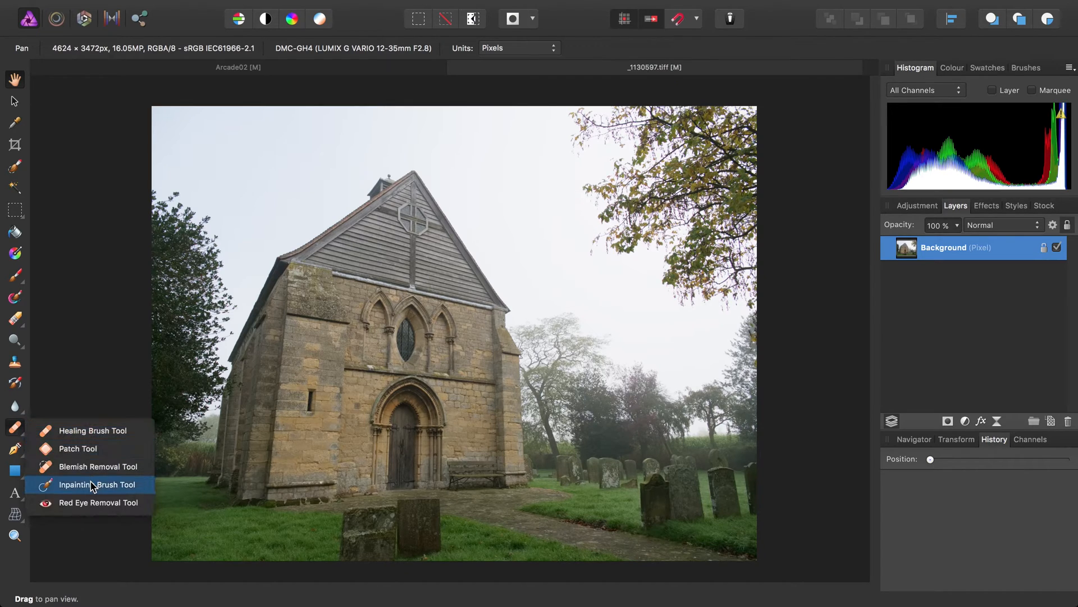
pyautogui.click(93, 487)
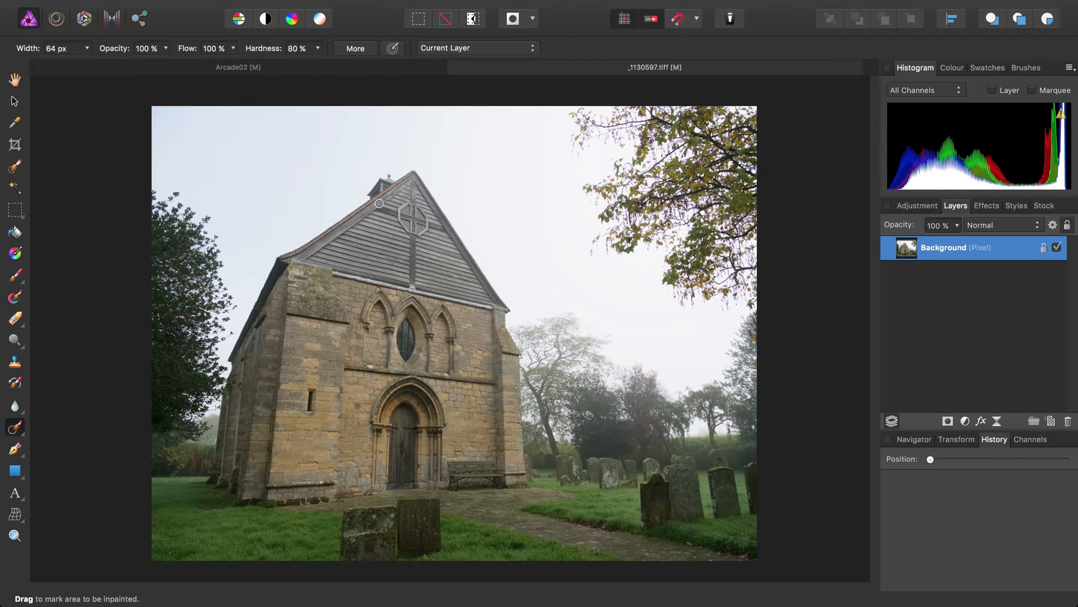
pyautogui.press(']')
pyautogui.press(']')
pyautogui.press(']')
pyautogui.press(']')
pyautogui.press(']')
pyautogui.press(']')
pyautogui.press(']')
pyautogui.press(']')
pyautogui.press(']')
pyautogui.press(']')
pyautogui.press(']')
pyautogui.press(']')
pyautogui.press(']')
pyautogui.moveTo(595, 246)
pyautogui.mouseDown()
pyautogui.moveTo(621, 240)
pyautogui.moveTo(603, 221)
pyautogui.moveTo(585, 119)
pyautogui.moveTo(718, 117)
pyautogui.moveTo(740, 125)
pyautogui.moveTo(677, 161)
pyautogui.moveTo(652, 142)
pyautogui.moveTo(707, 149)
pyautogui.moveTo(750, 174)
pyautogui.moveTo(752, 301)
pyautogui.moveTo(693, 301)
pyautogui.moveTo(628, 175)
pyautogui.moveTo(699, 199)
pyautogui.moveTo(714, 224)
pyautogui.moveTo(727, 274)
pyautogui.moveTo(712, 290)
pyautogui.moveTo(663, 180)
pyautogui.mouseUp()
pyautogui.press('[')
pyautogui.press('[')
pyautogui.press('[')
pyautogui.press('[')
pyautogui.press(']')
pyautogui.press(']')
pyautogui.press(']')
pyautogui.press(']')
pyautogui.press(']')
pyautogui.press(']')
pyautogui.press('[')
pyautogui.press('[')
pyautogui.press('[')
pyautogui.press('[')
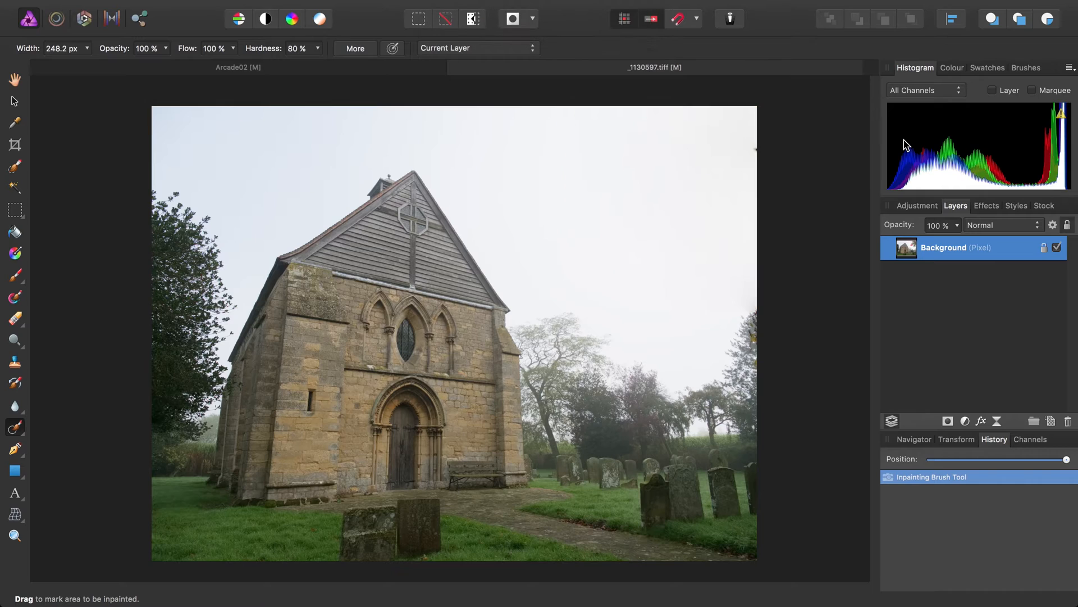
pyautogui.click(759, 149)
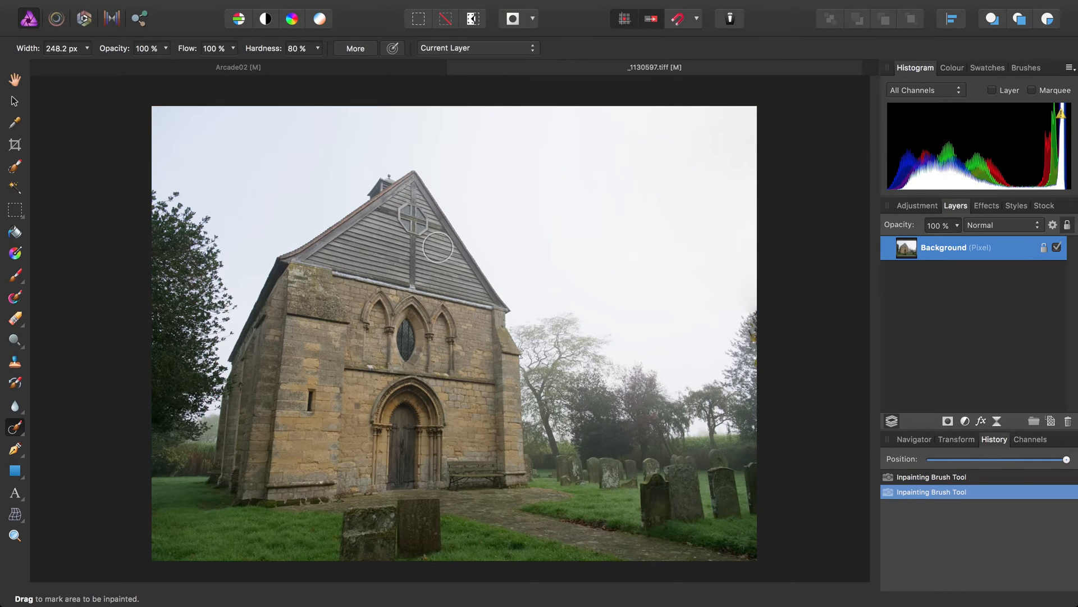
# Brighten the church's stone facade around the arches and doorway with a 598.9 px Dodge Brush at 25% opacity, tonal range Highlights
pyautogui.click(22, 346)
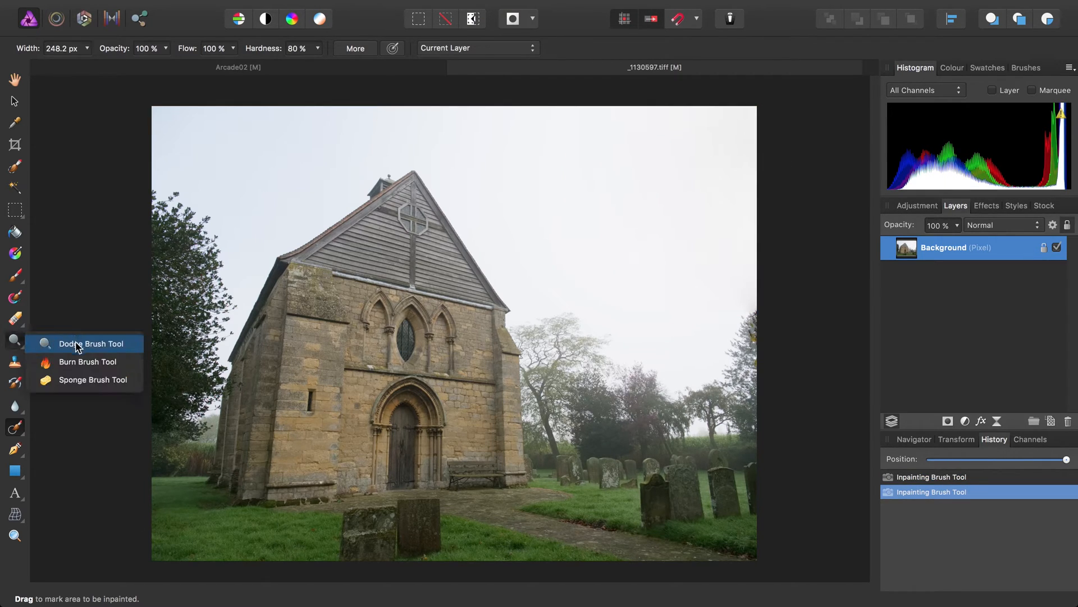
pyautogui.click(79, 344)
pyautogui.scroll(5, 369, 262)
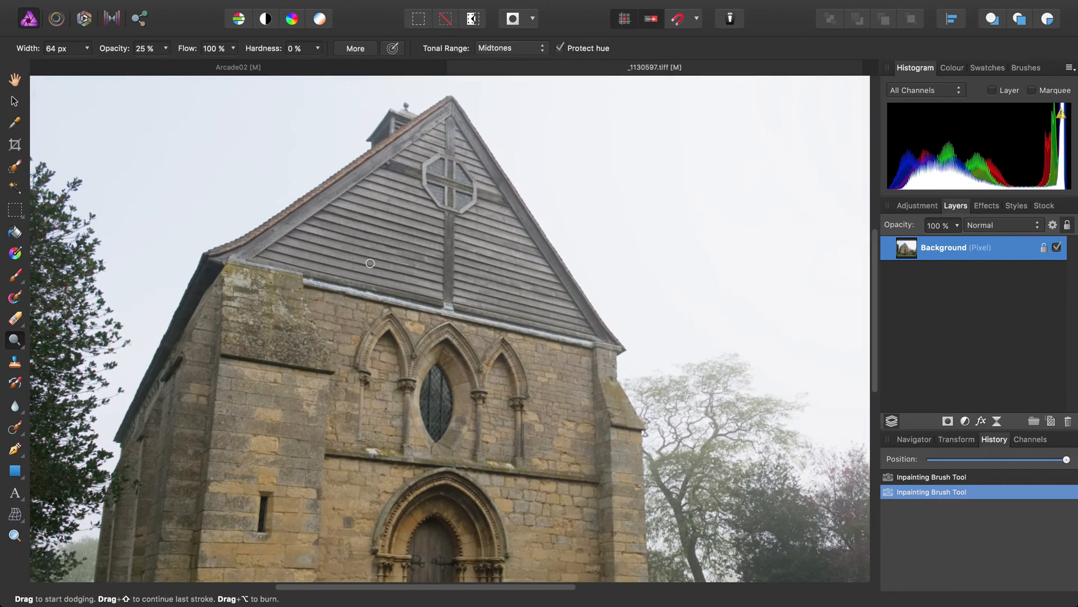
pyautogui.press(']')
pyautogui.press(']')
pyautogui.press(']')
pyautogui.press(']')
pyautogui.press(']')
pyautogui.press(']')
pyautogui.press(']')
pyautogui.press(']')
pyautogui.press(']')
pyautogui.click(524, 48)
pyautogui.click(520, 60)
pyautogui.press(']')
pyautogui.press(']')
pyautogui.press(']')
pyautogui.press(']')
pyautogui.press(']')
pyautogui.scroll(-3, 448, 284)
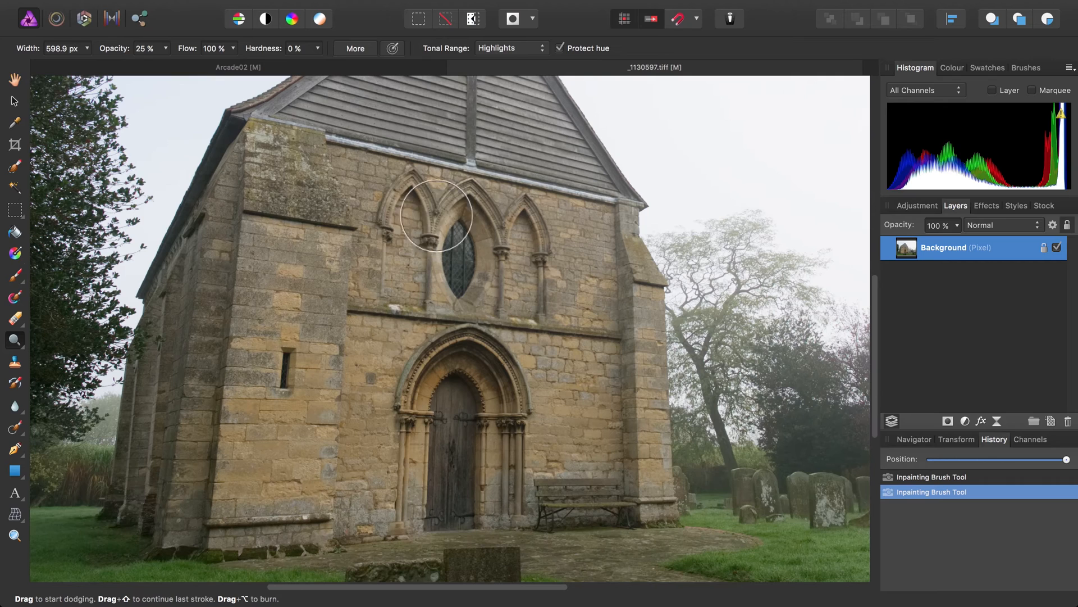
pyautogui.moveTo(471, 191); pyautogui.dragTo(380, 190)
pyautogui.moveTo(548, 236)
pyautogui.mouseDown()
pyautogui.moveTo(589, 243)
pyautogui.moveTo(481, 251)
pyautogui.moveTo(504, 308)
pyautogui.moveTo(579, 396)
pyautogui.moveTo(596, 457)
pyautogui.moveTo(565, 487)
pyautogui.moveTo(594, 475)
pyautogui.moveTo(444, 477)
pyautogui.moveTo(473, 372)
pyautogui.moveTo(441, 252)
pyautogui.moveTo(333, 161)
pyautogui.moveTo(279, 203)
pyautogui.moveTo(315, 442)
pyautogui.moveTo(259, 198)
pyautogui.moveTo(193, 342)
pyautogui.moveTo(186, 489)
pyautogui.moveTo(238, 402)
pyautogui.moveTo(254, 480)
pyautogui.moveTo(449, 475)
pyautogui.moveTo(626, 504)
pyautogui.moveTo(405, 249)
pyautogui.moveTo(230, 333)
pyautogui.moveTo(192, 457)
pyautogui.moveTo(146, 521)
pyautogui.moveTo(610, 482)
pyautogui.moveTo(594, 232)
pyautogui.moveTo(536, 158)
pyautogui.moveTo(450, 111)
pyautogui.moveTo(352, 193)
pyautogui.moveTo(385, 152)
pyautogui.moveTo(427, 295)
pyautogui.moveTo(388, 358)
pyautogui.moveTo(340, 286)
pyautogui.moveTo(386, 197)
pyautogui.moveTo(459, 164)
pyautogui.moveTo(531, 286)
pyautogui.moveTo(521, 309)
pyautogui.moveTo(399, 249)
pyautogui.moveTo(278, 325)
pyautogui.moveTo(414, 451)
pyautogui.moveTo(446, 361)
pyautogui.moveTo(373, 401)
pyautogui.moveTo(474, 331)
pyautogui.moveTo(544, 374)
pyautogui.moveTo(535, 493)
pyautogui.moveTo(401, 493)
pyautogui.moveTo(490, 523)
pyautogui.moveTo(412, 547)
pyautogui.moveTo(472, 557)
pyautogui.moveTo(430, 531)
pyautogui.moveTo(381, 429)
pyautogui.moveTo(311, 344)
pyautogui.moveTo(423, 542)
pyautogui.moveTo(460, 343)
pyautogui.mouseUp()
pyautogui.moveTo(458, 382)
pyautogui.mouseDown()
pyautogui.moveTo(494, 410)
pyautogui.moveTo(493, 461)
pyautogui.moveTo(493, 438)
pyautogui.mouseUp()
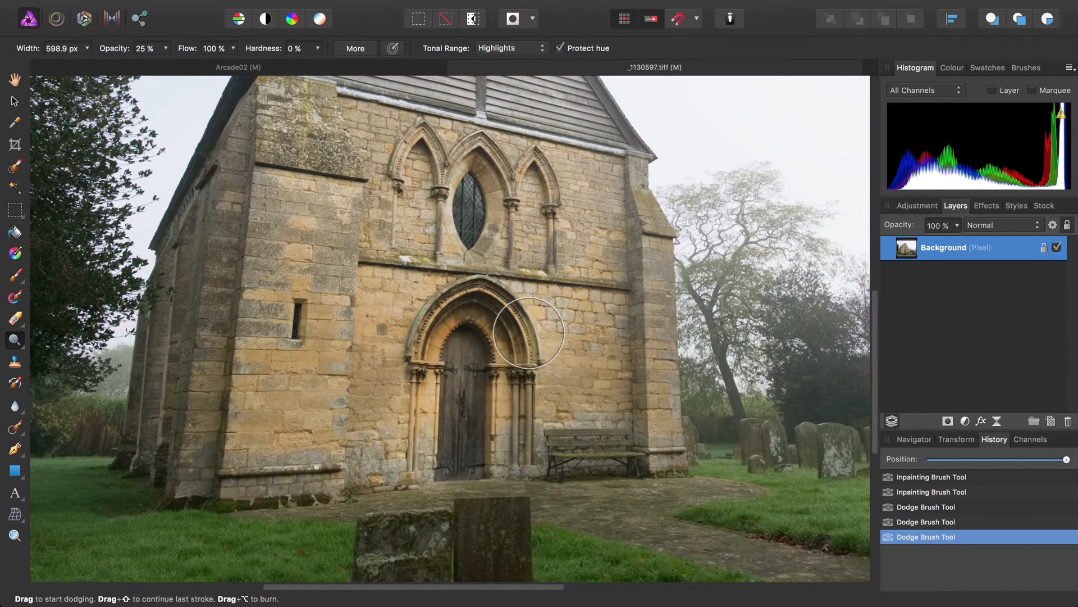
# Apply the Auto White Balance filter to the church photo's Background layer
pyautogui.click(15, 79)
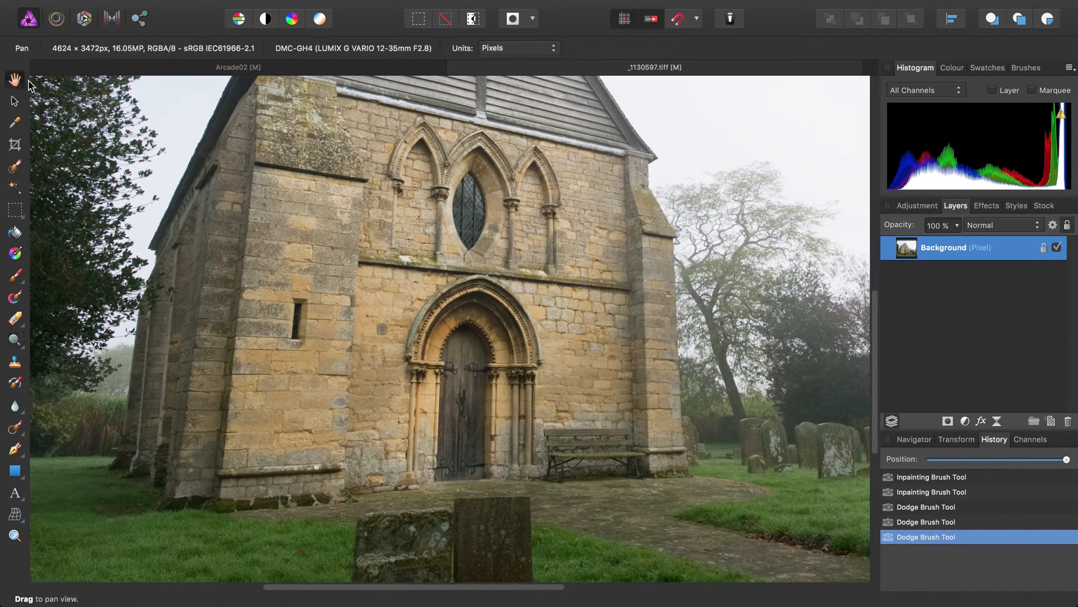
pyautogui.click(464, 8)
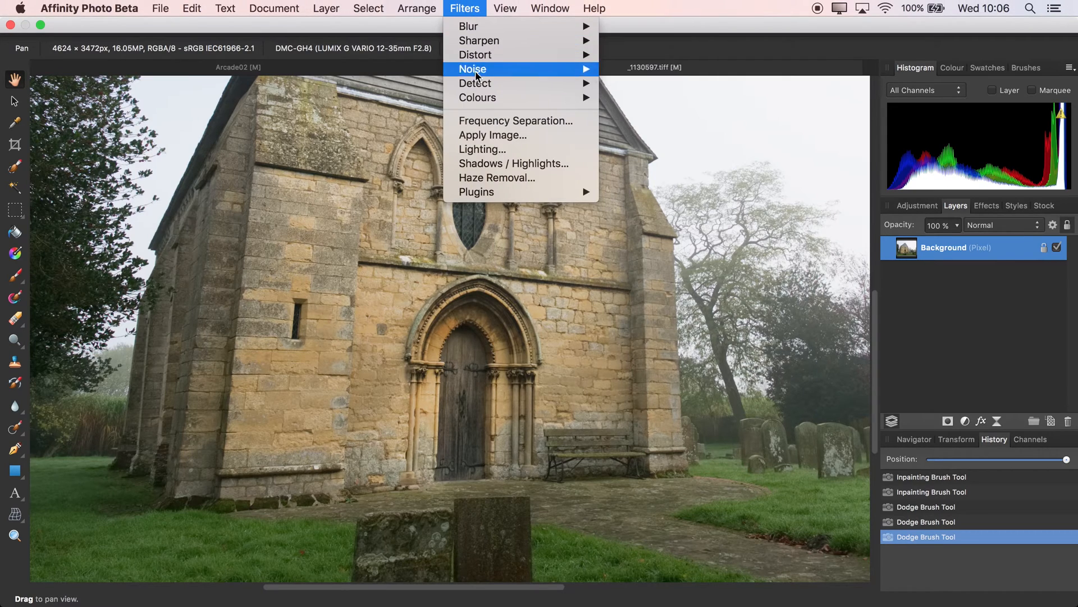
pyautogui.moveTo(480, 98)
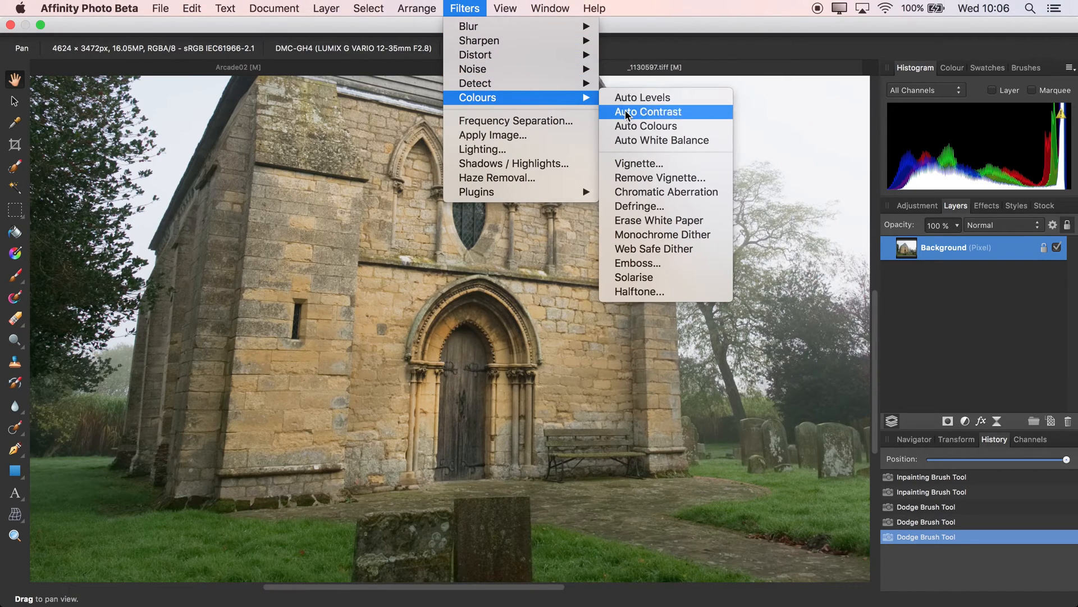
pyautogui.click(677, 140)
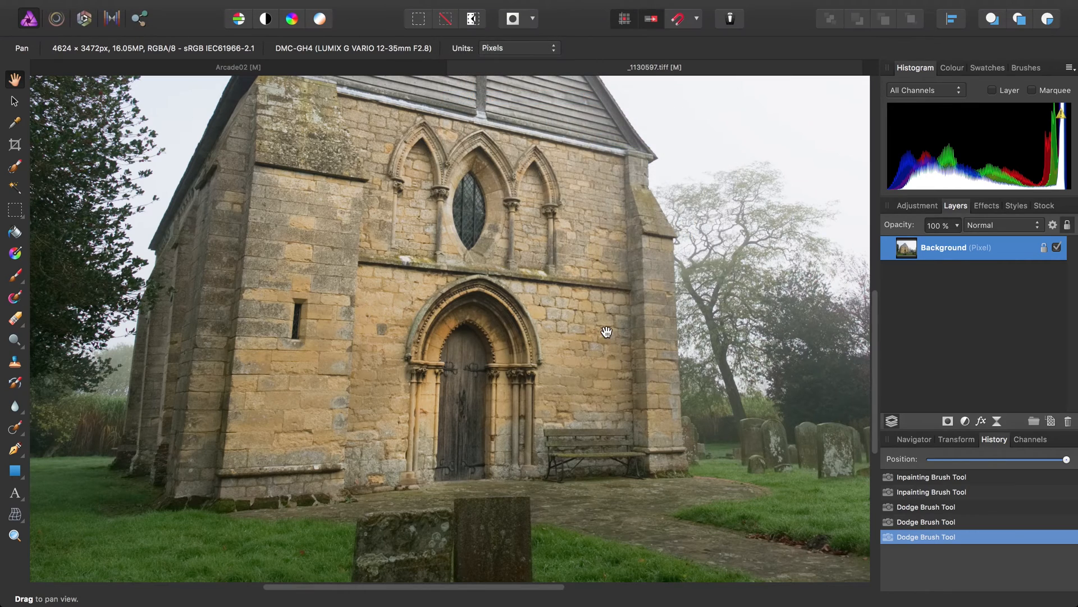
# Apply the Auto Levels filter to the church photo's Background layer
pyautogui.click(464, 8)
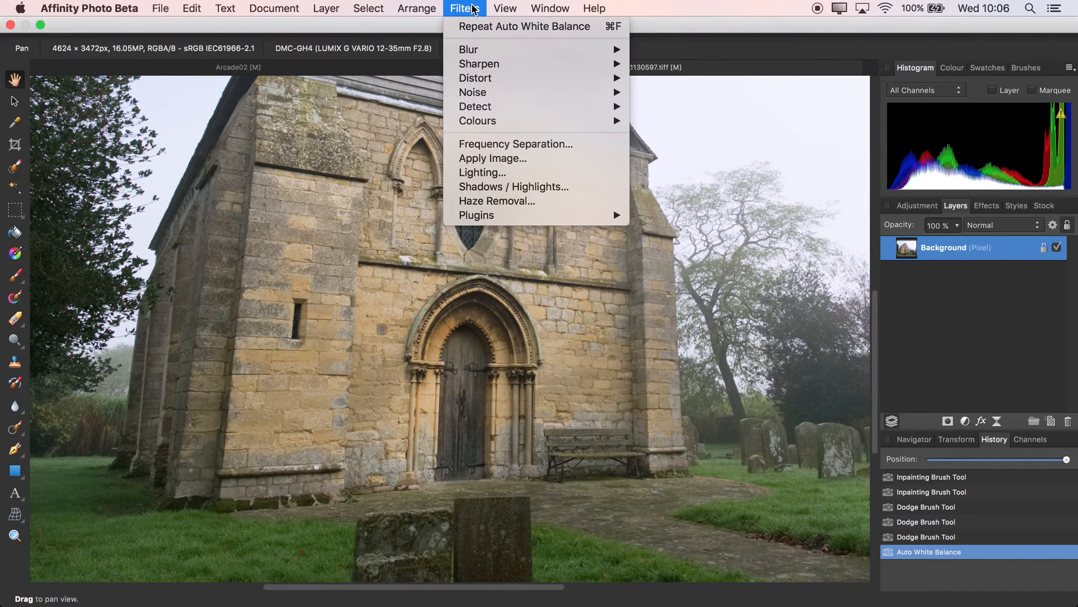
pyautogui.moveTo(540, 120)
pyautogui.click(672, 121)
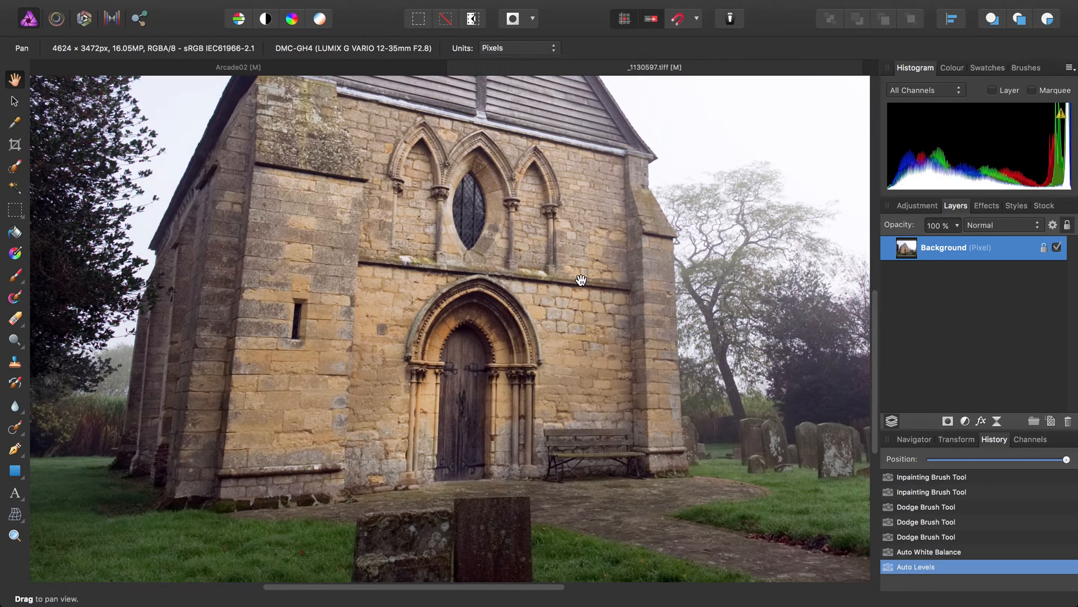
pyautogui.press('super+0')
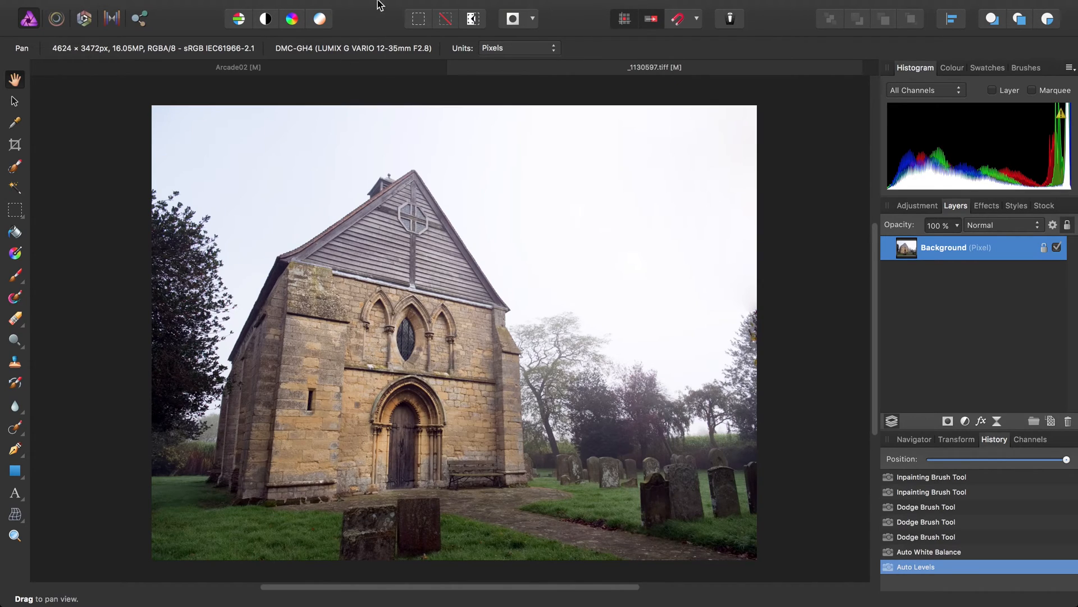
# Apply a Vignette filter with exposure -4, hardness 21%, scale 263% and shape 81%
pyautogui.click(463, 8)
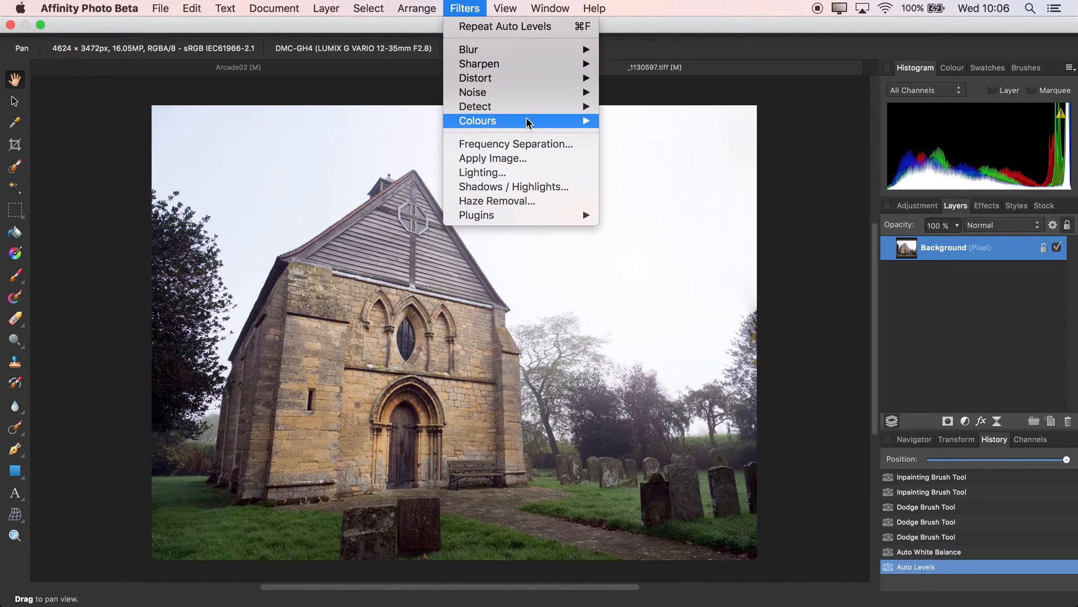
pyautogui.moveTo(561, 121)
pyautogui.click(640, 187)
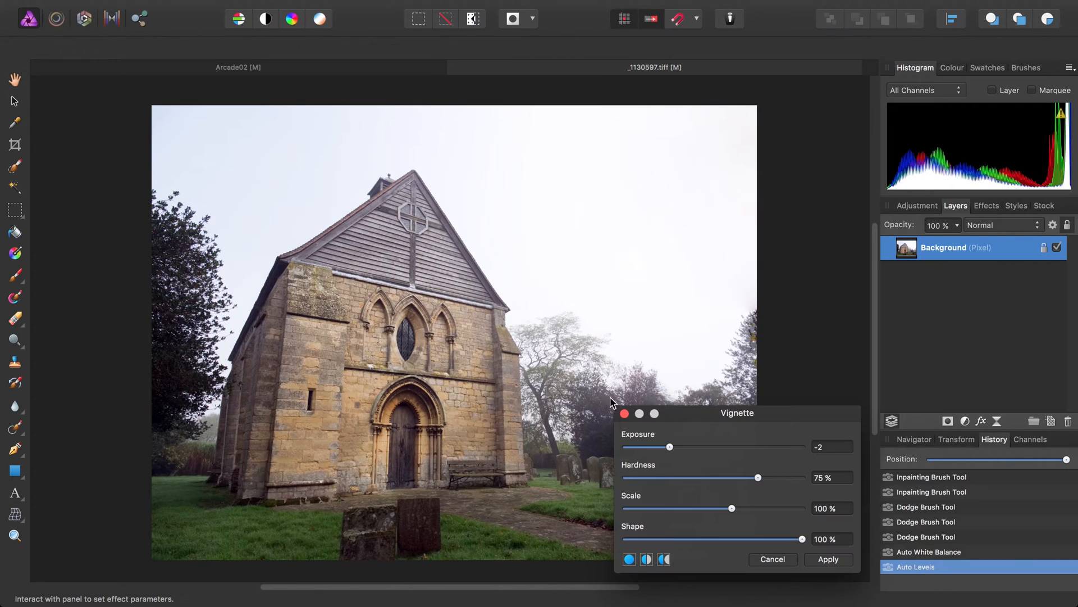
pyautogui.moveTo(659, 450); pyautogui.dragTo(604, 453)
pyautogui.moveTo(758, 477); pyautogui.dragTo(664, 478)
pyautogui.moveTo(731, 508); pyautogui.dragTo(776, 521)
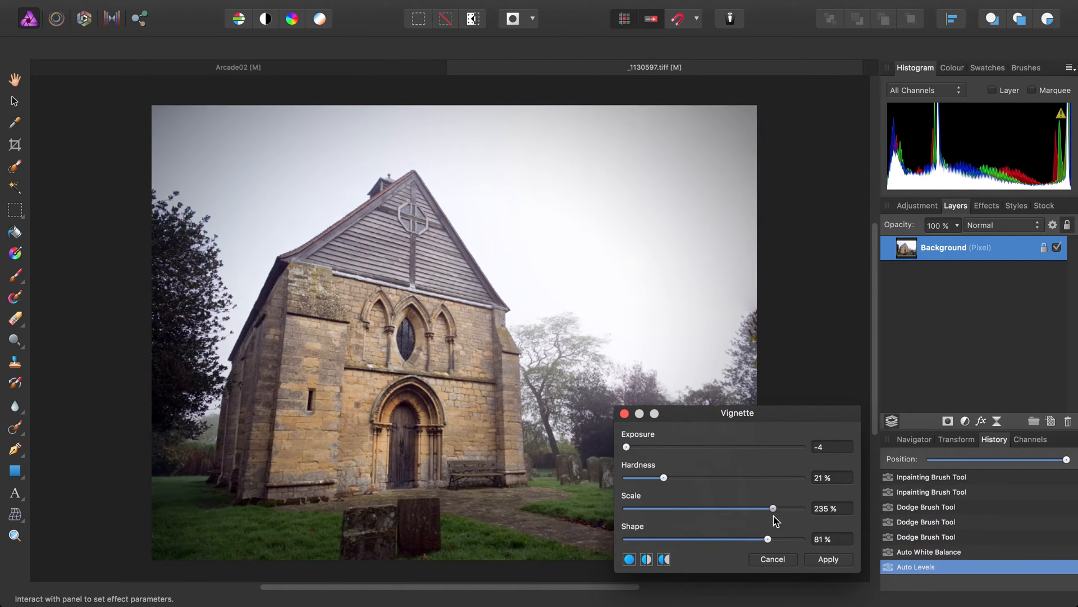
pyautogui.click(829, 559)
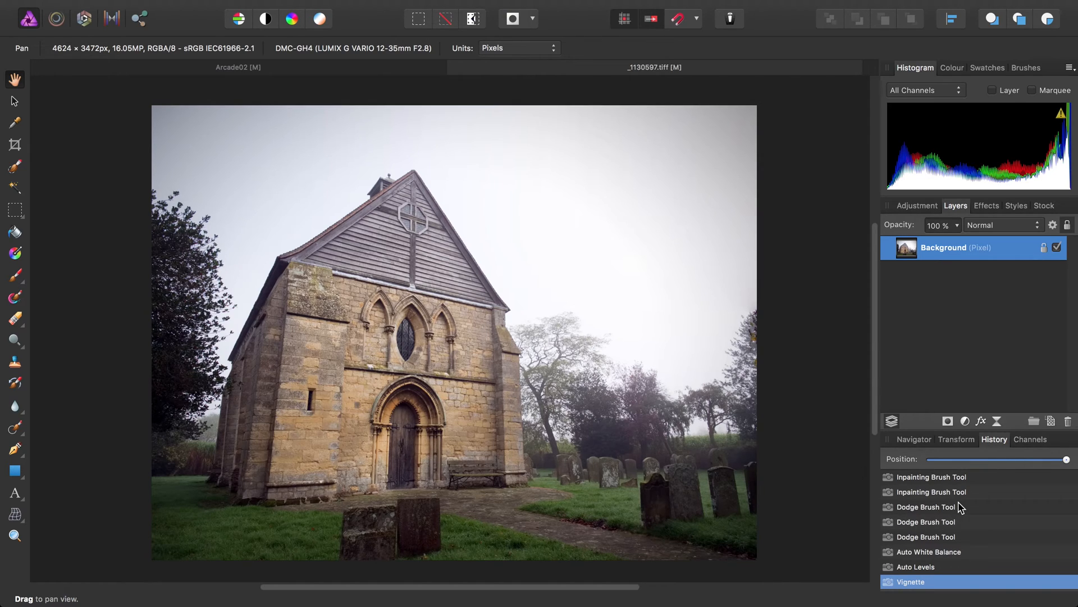
# Scrub through the church photo's edit history and save the document as Chapel on the Desktop
pyautogui.moveTo(1066, 459)
pyautogui.mouseDown()
pyautogui.moveTo(910, 461)
pyautogui.moveTo(1067, 463)
pyautogui.mouseUp()
pyautogui.click(160, 8)
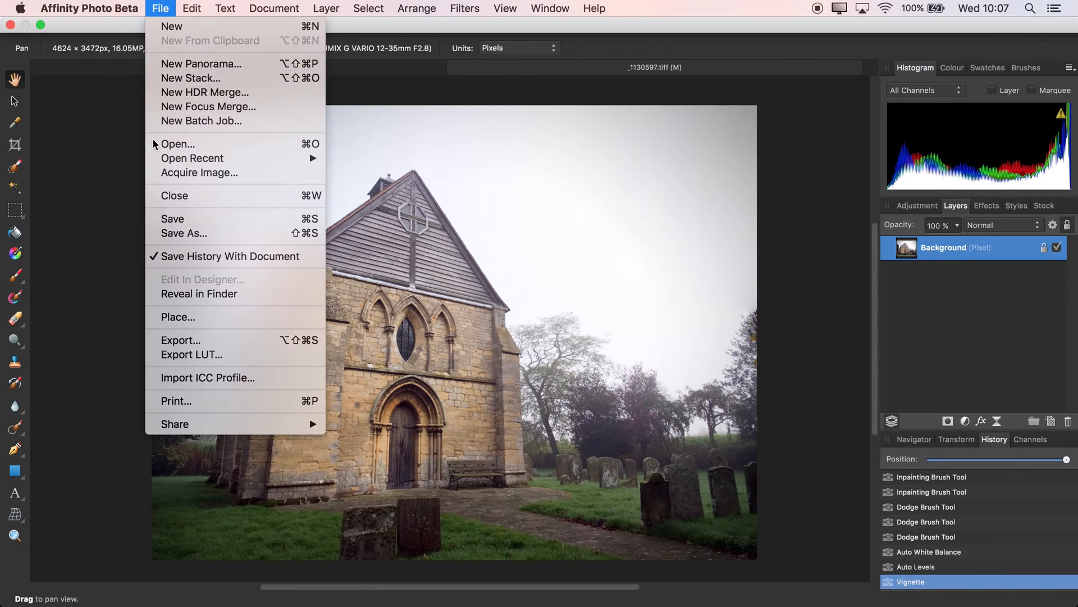
pyautogui.click(191, 238)
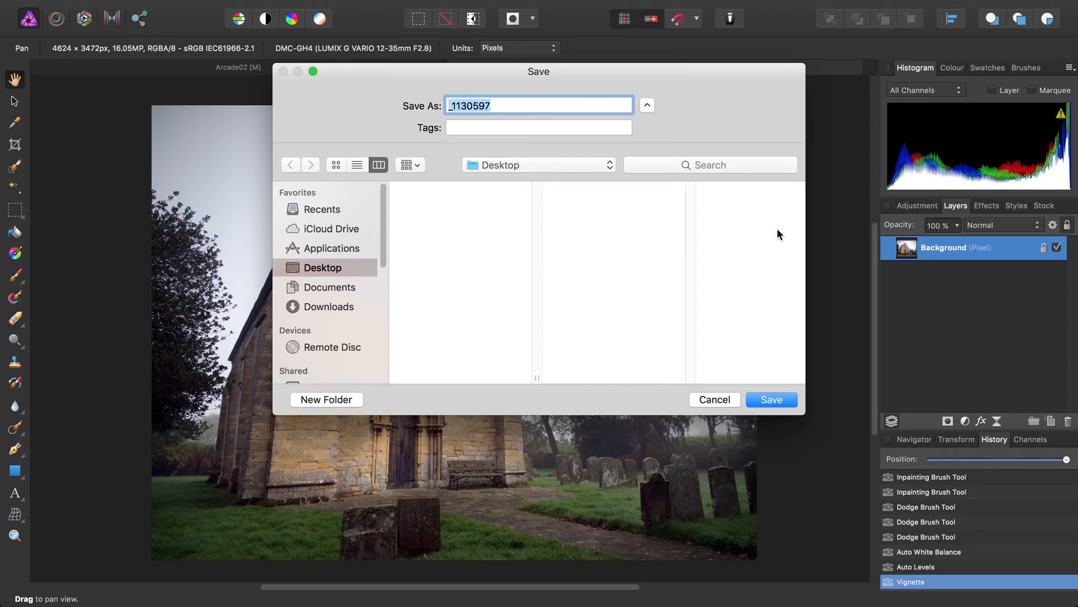
pyautogui.write('Chapel')
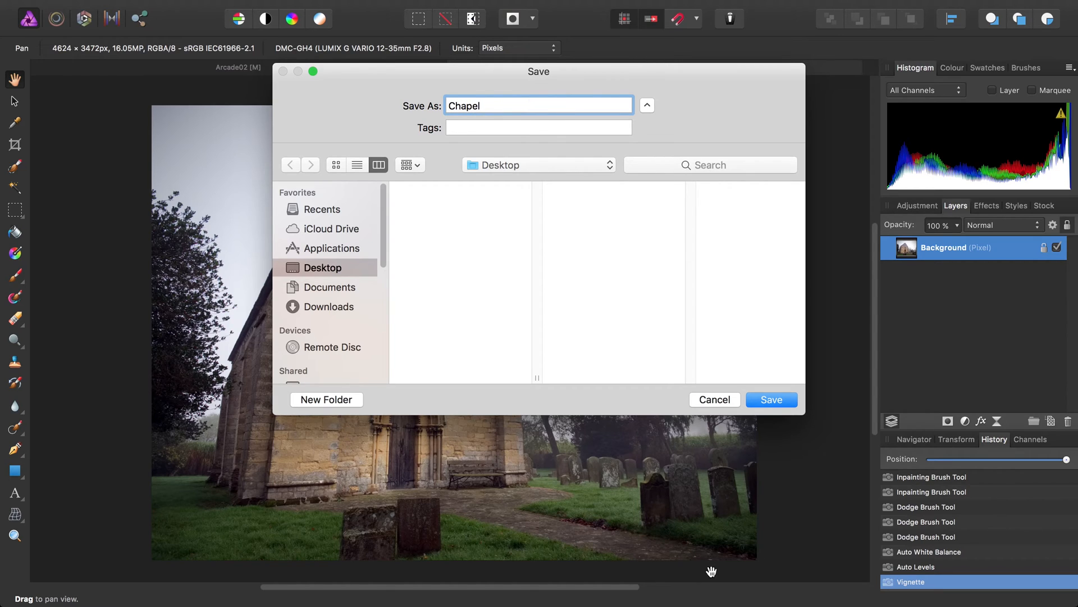
pyautogui.click(771, 399)
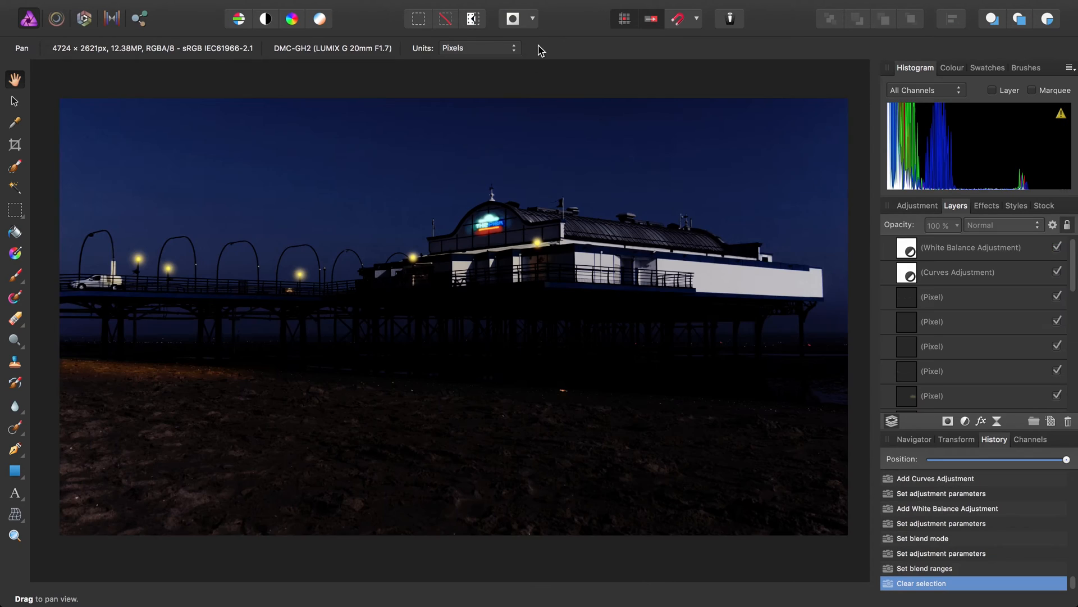
# Close the Arcade02 pier photo without saving its changes
pyautogui.click(158, 7)
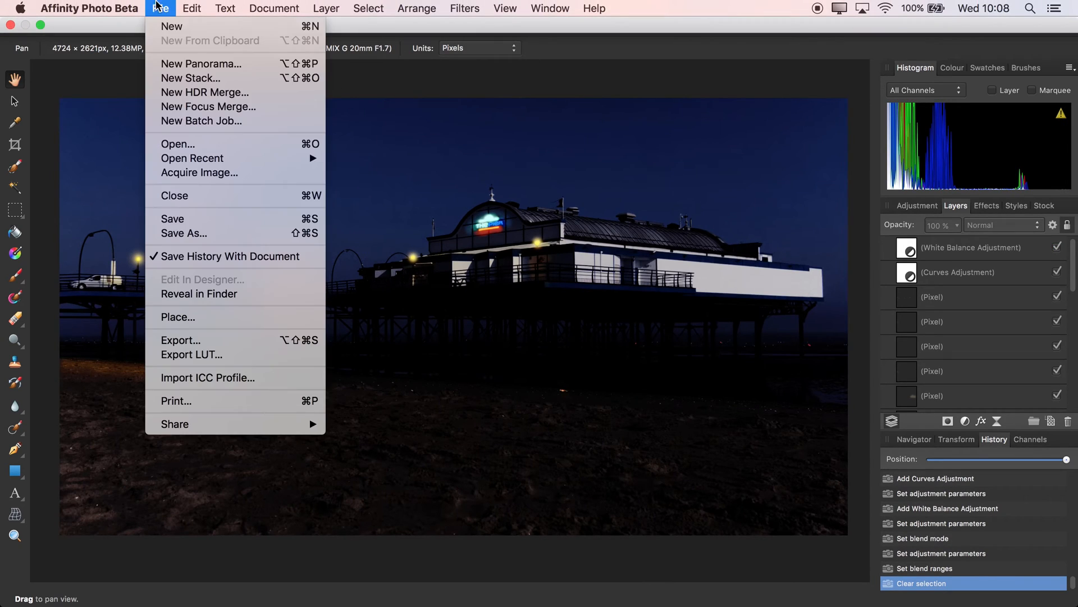
pyautogui.click(174, 192)
pyautogui.click(497, 215)
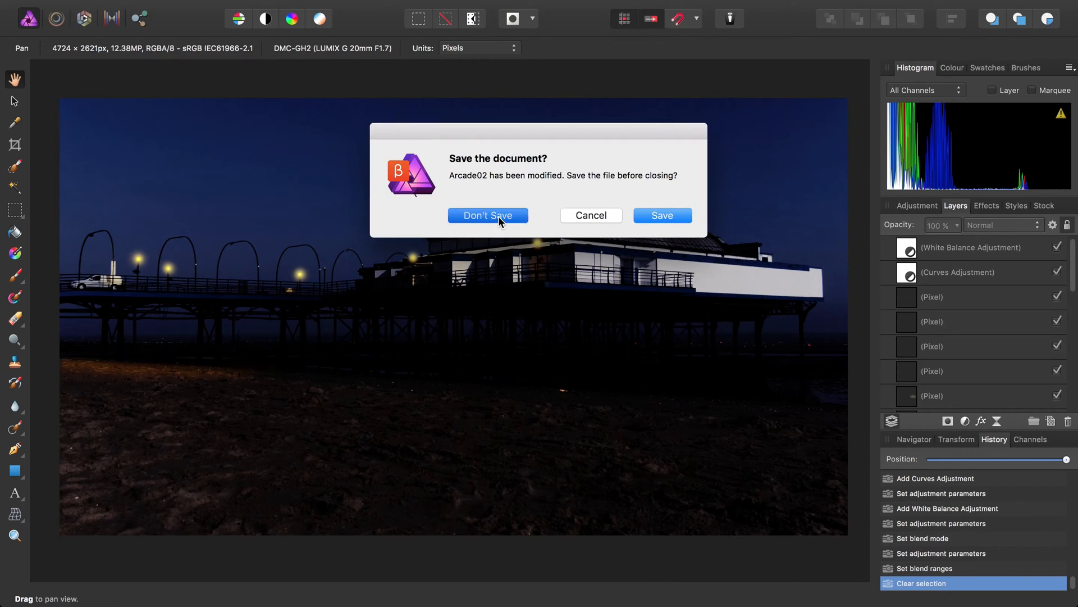
# Open Chapel.afphoto from the Desktop and scrub through its saved edit history, ending at the latest state
pyautogui.click(90, 7)
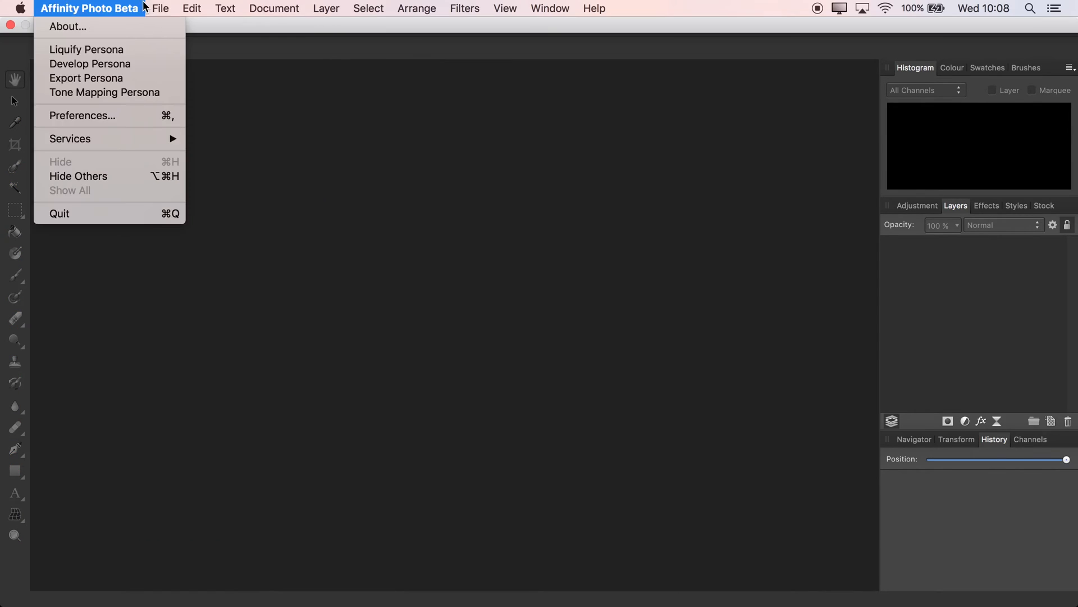
pyautogui.click(177, 144)
pyautogui.click(449, 112)
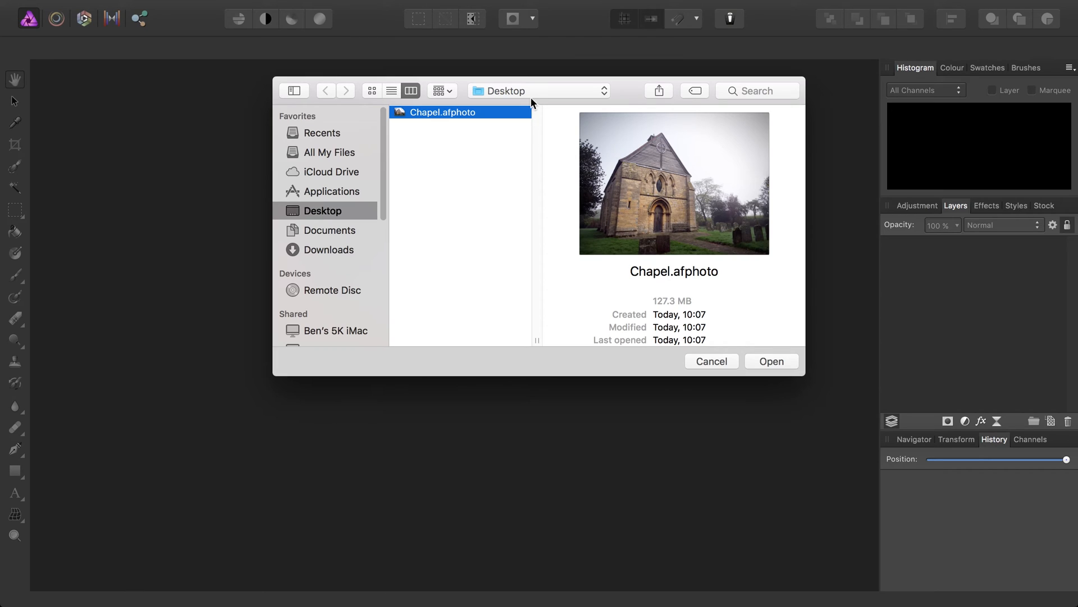
pyautogui.click(770, 361)
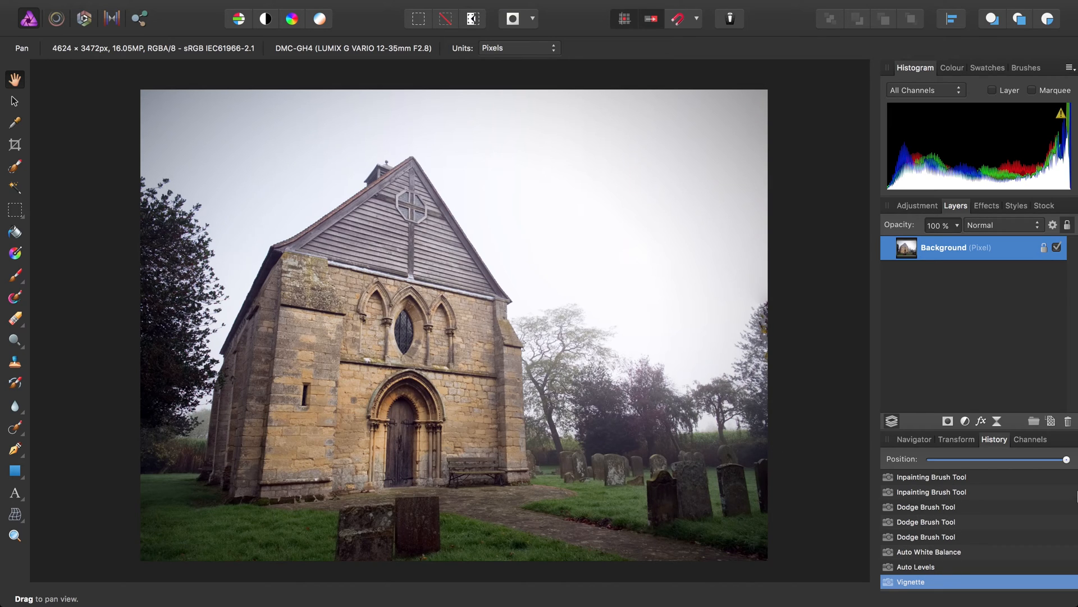
pyautogui.moveTo(1067, 459)
pyautogui.mouseDown()
pyautogui.moveTo(937, 463)
pyautogui.moveTo(1066, 460)
pyautogui.mouseUp()
# Turn off saving the edit history with the Chapel document
pyautogui.moveTo(368, 3)
pyautogui.click(163, 8)
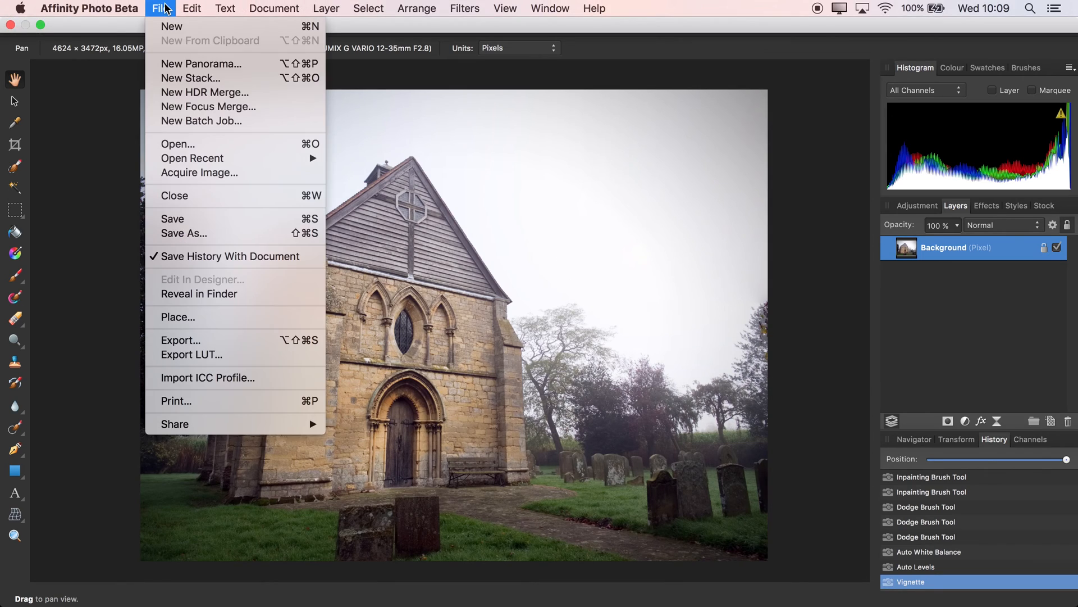
pyautogui.click(216, 257)
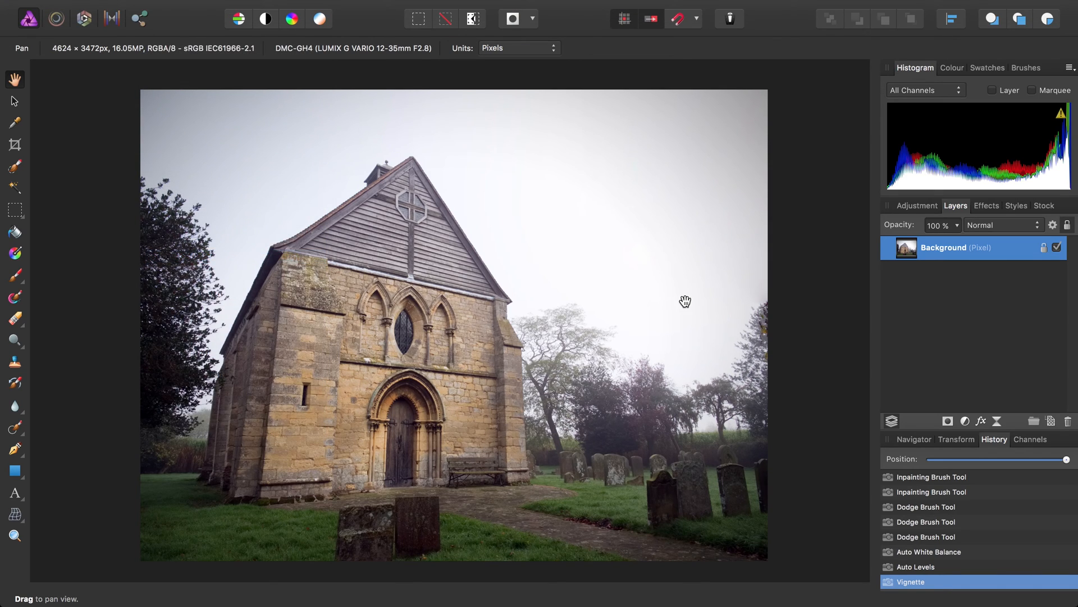